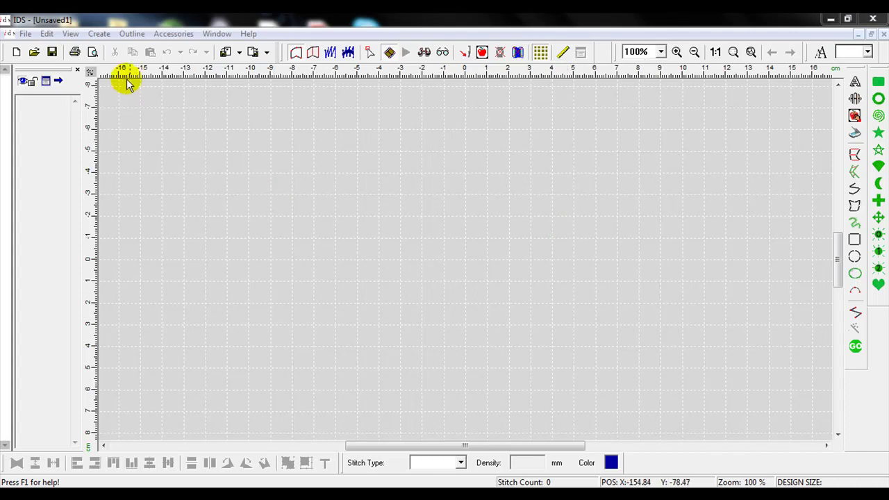
Step: Insert the image butterfly.wmf from the DVD drive (D:) as Simple Artwork, sized 91.3 by 72 mm
{"action": "left_click", "coordinate": [99, 34]}
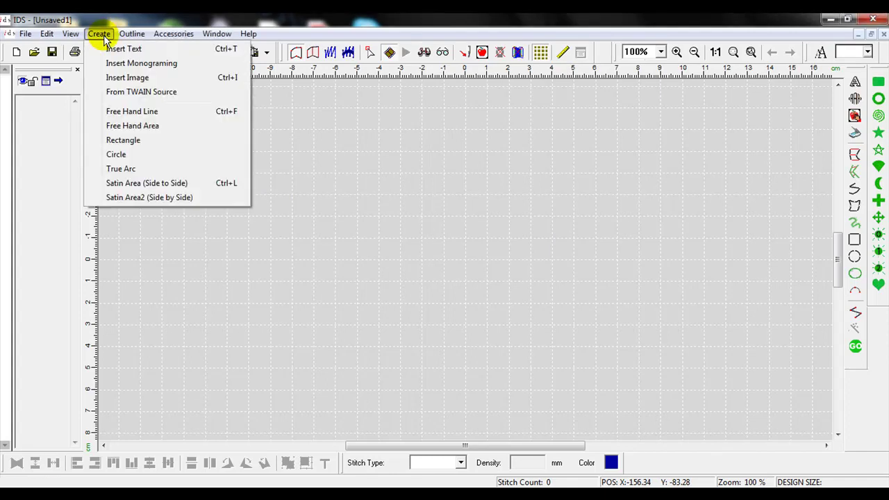
{"action": "left_click", "coordinate": [110, 78]}
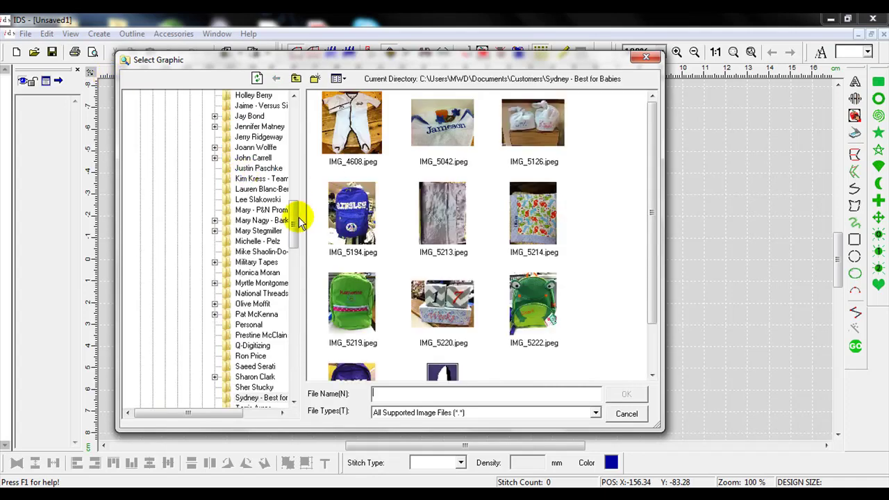
{"action": "left_click_drag", "start_coordinate": [293, 221], "coordinate": [290, 111]}
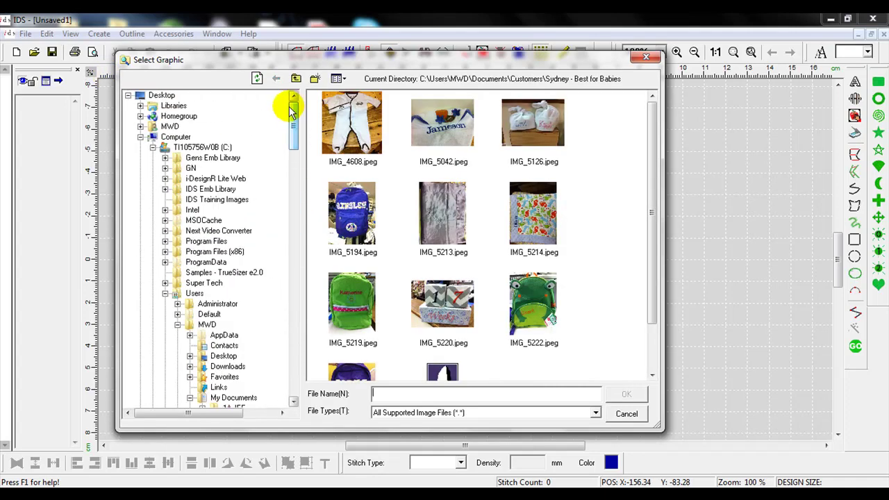
{"action": "left_click", "coordinate": [152, 147]}
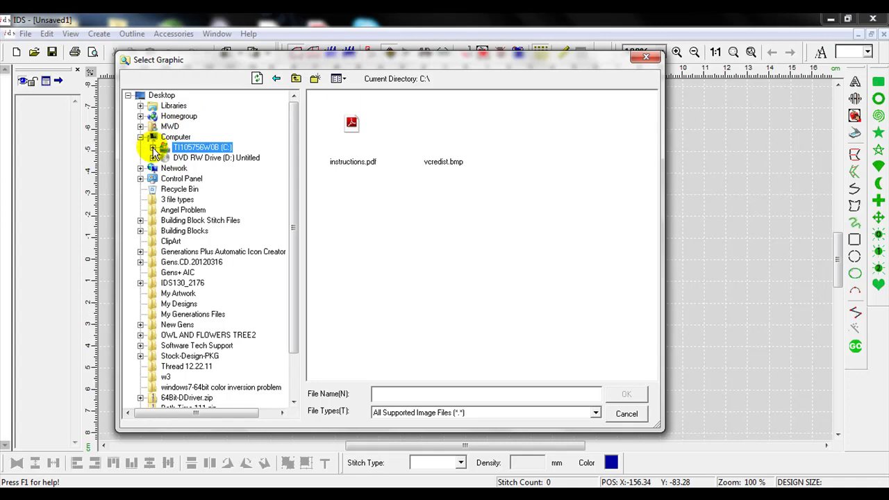
{"action": "left_click", "coordinate": [202, 159]}
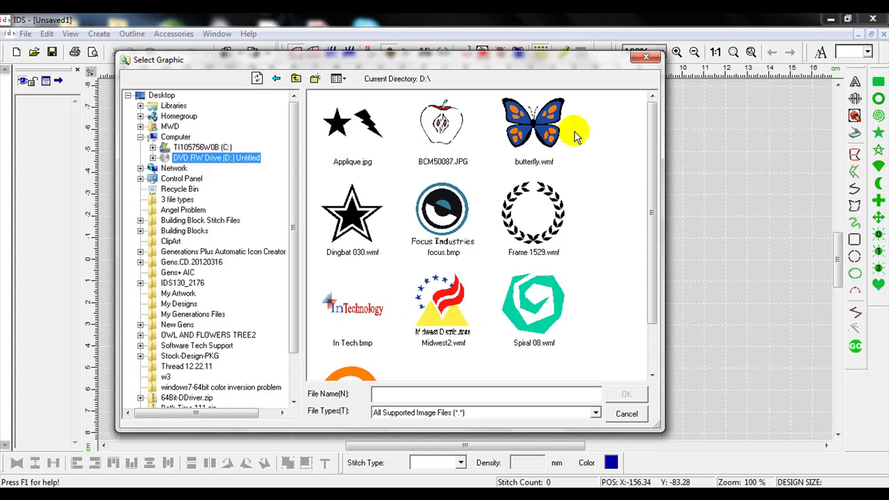
{"action": "left_click", "coordinate": [536, 132]}
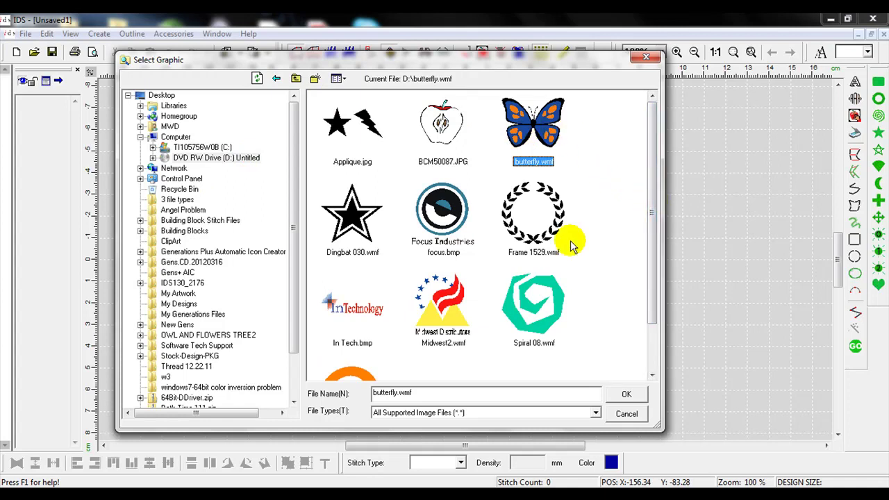
{"action": "left_click", "coordinate": [626, 395]}
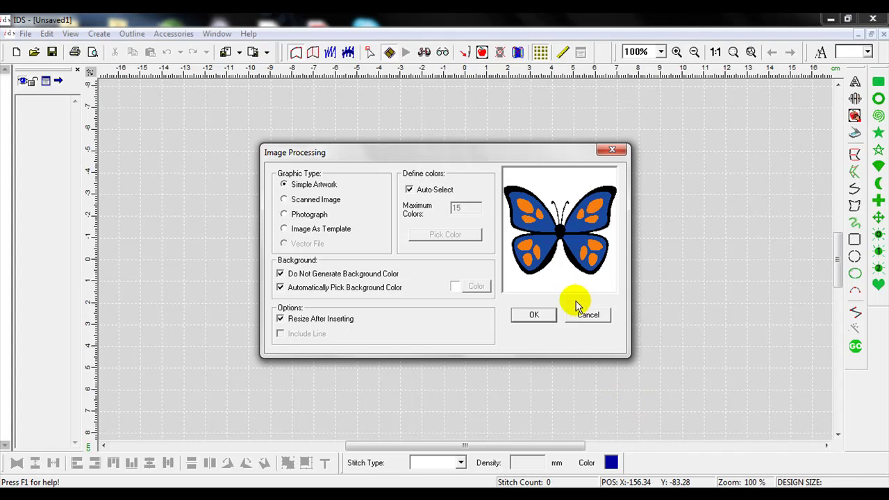
{"action": "left_click", "coordinate": [533, 315]}
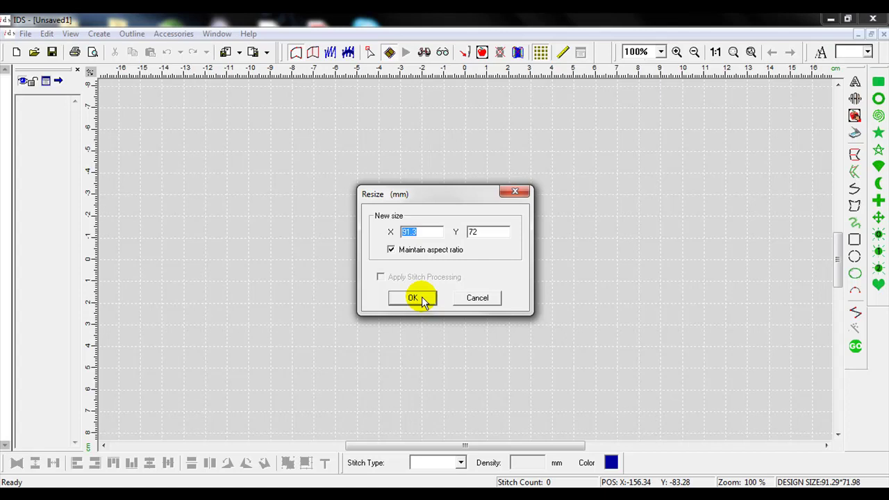
{"action": "left_click", "coordinate": [413, 298]}
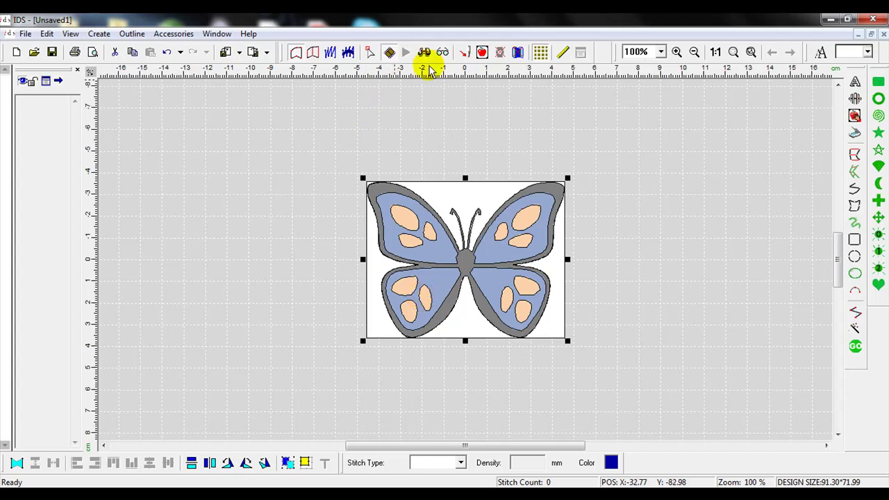
Step: Hide the butterfly's source image and generate embroidery stitches from its outlines
{"action": "left_click", "coordinate": [482, 54]}
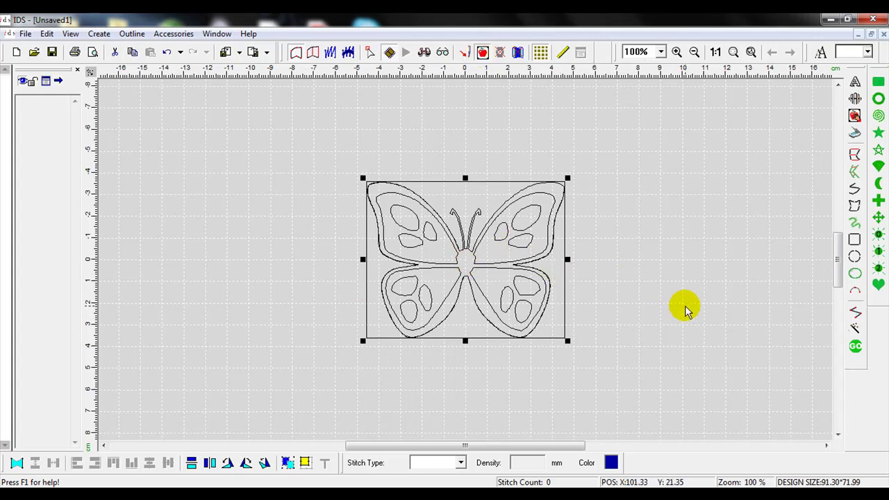
{"action": "left_click", "coordinate": [854, 347]}
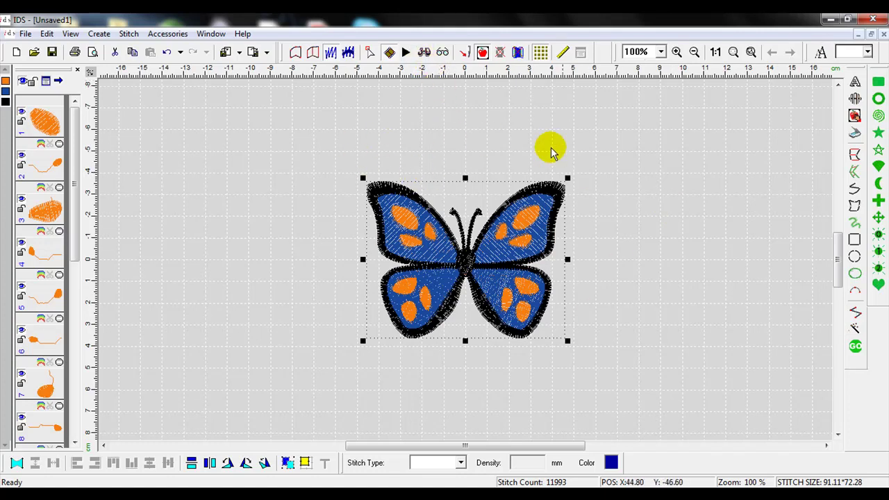
{"action": "left_click", "coordinate": [651, 259]}
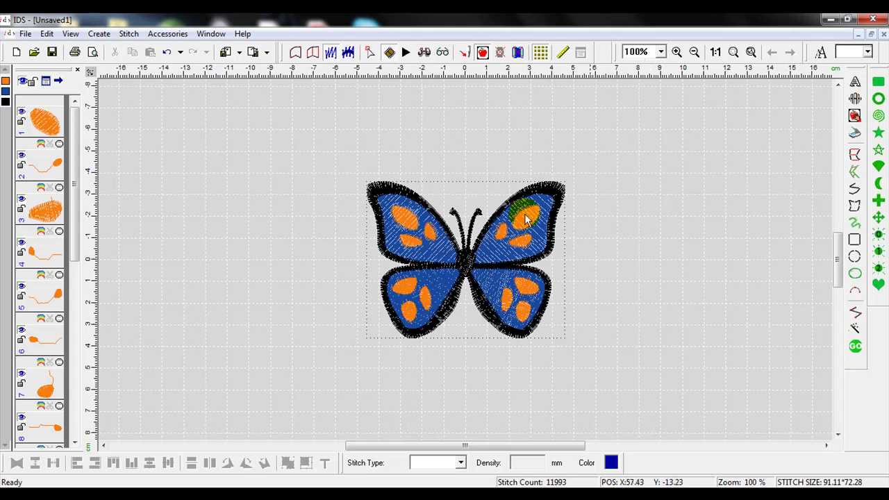
Step: Save the stitched design to the Desktop as an IDS file named Butterfly
{"action": "left_click", "coordinate": [25, 34]}
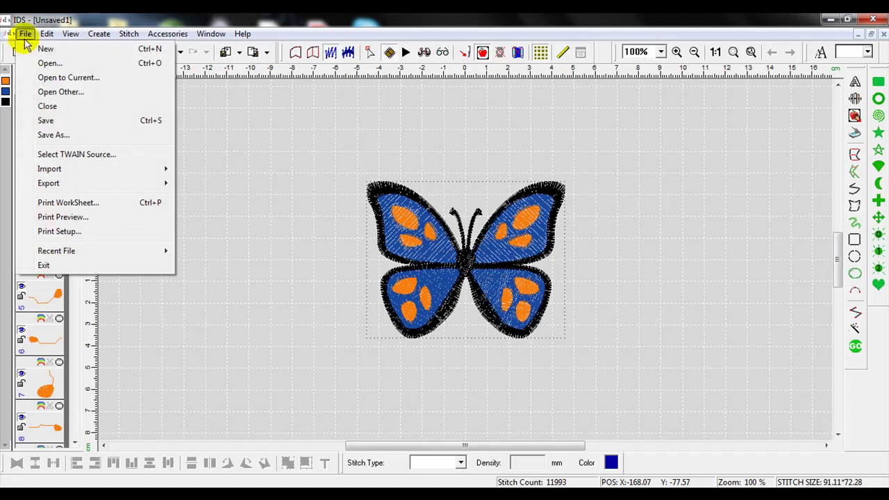
{"action": "left_click", "coordinate": [44, 121]}
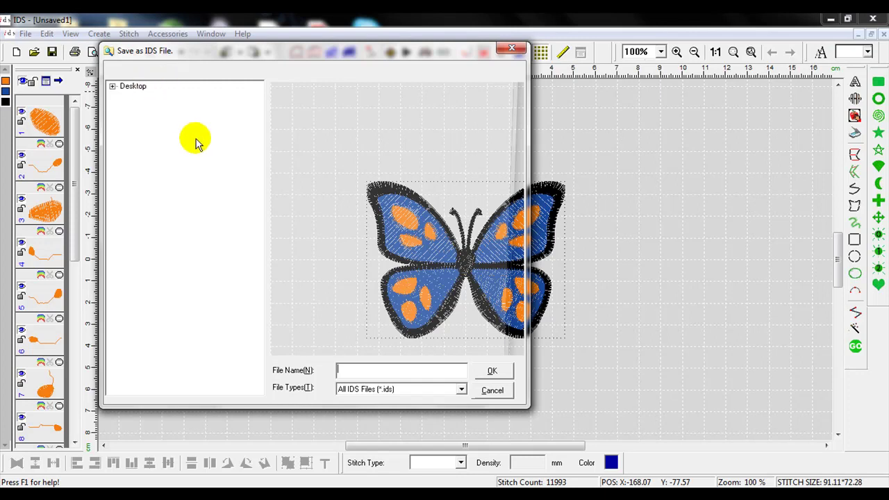
{"action": "left_click", "coordinate": [137, 89]}
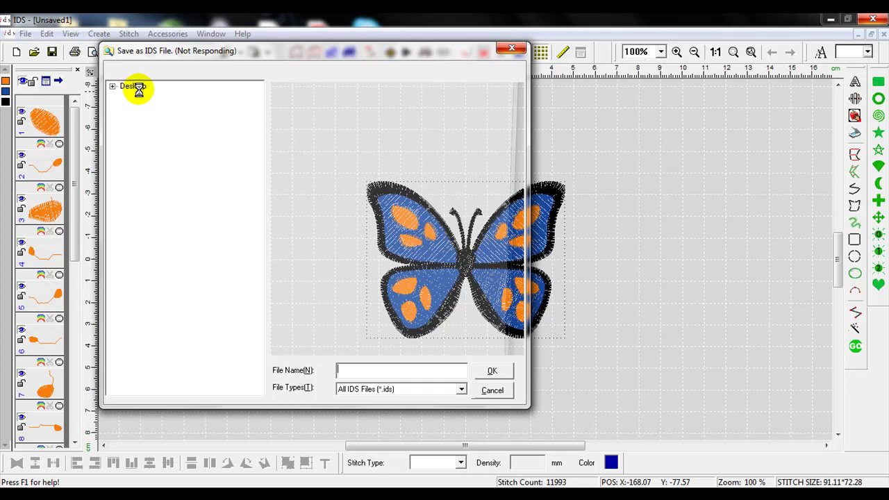
{"action": "left_click", "coordinate": [138, 89]}
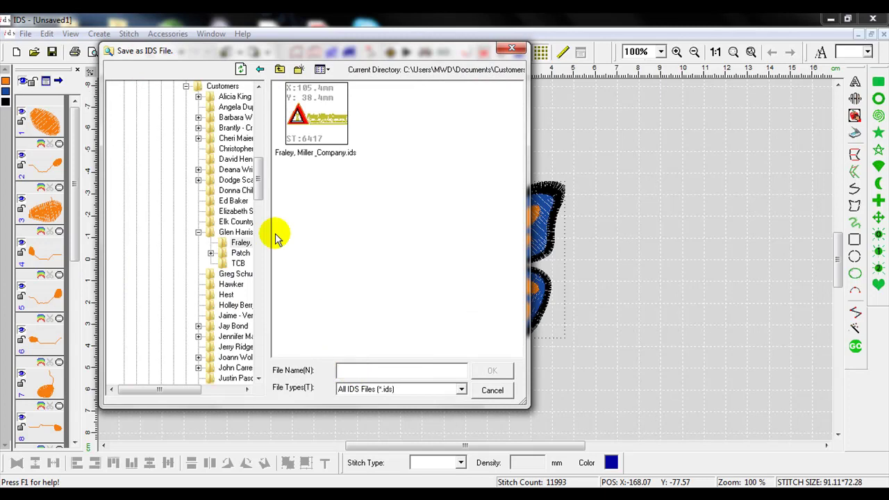
{"action": "left_click_drag", "start_coordinate": [257, 180], "coordinate": [252, 101]}
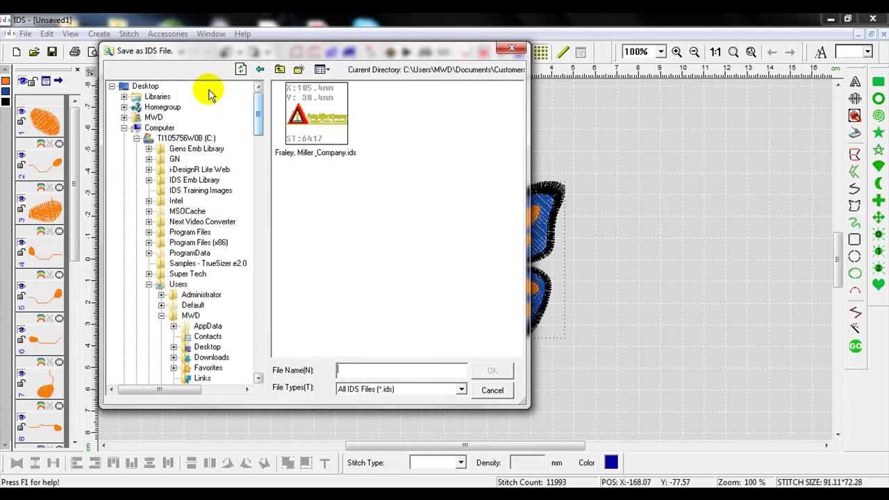
{"action": "left_click", "coordinate": [148, 88]}
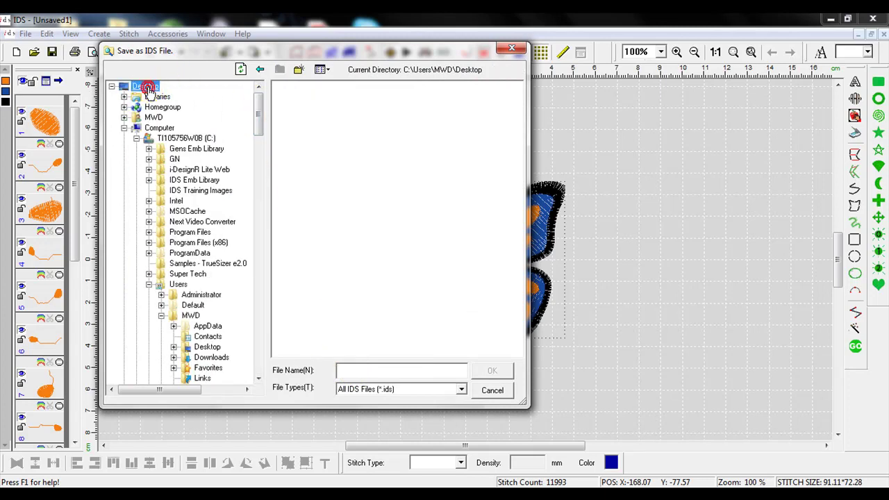
{"action": "left_click", "coordinate": [395, 371]}
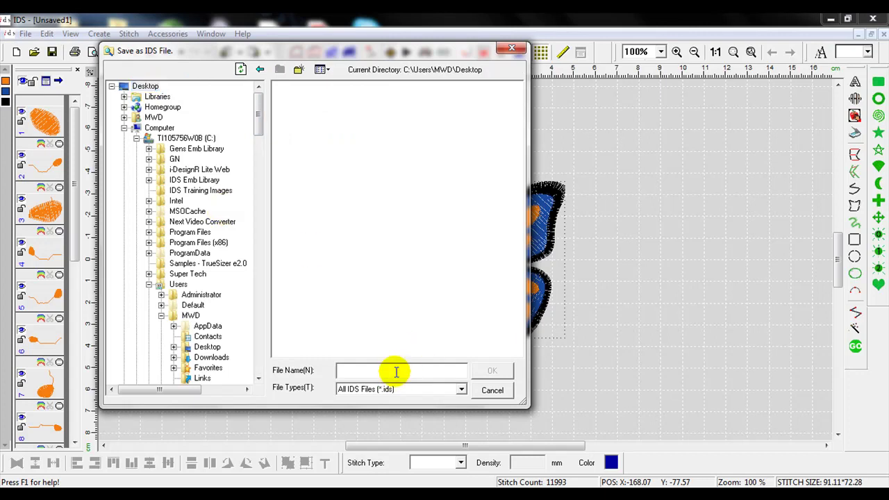
{"action": "type", "text": "Butterfly"}
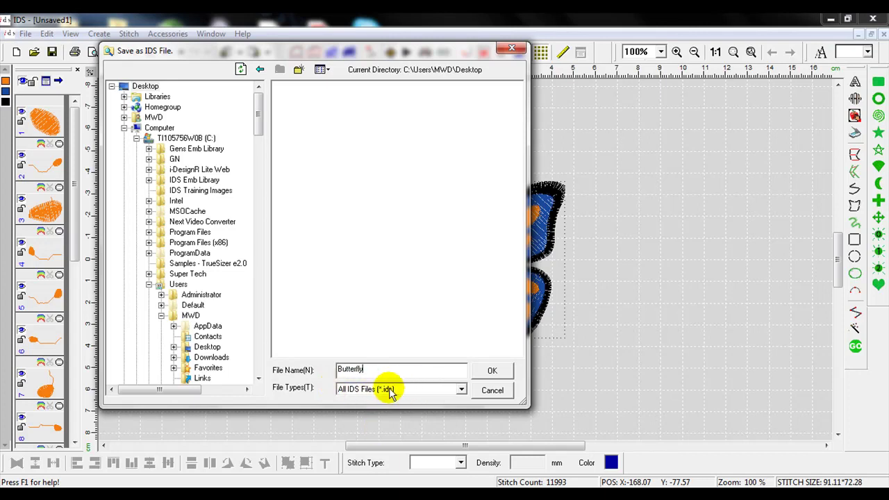
{"action": "left_click", "coordinate": [502, 371]}
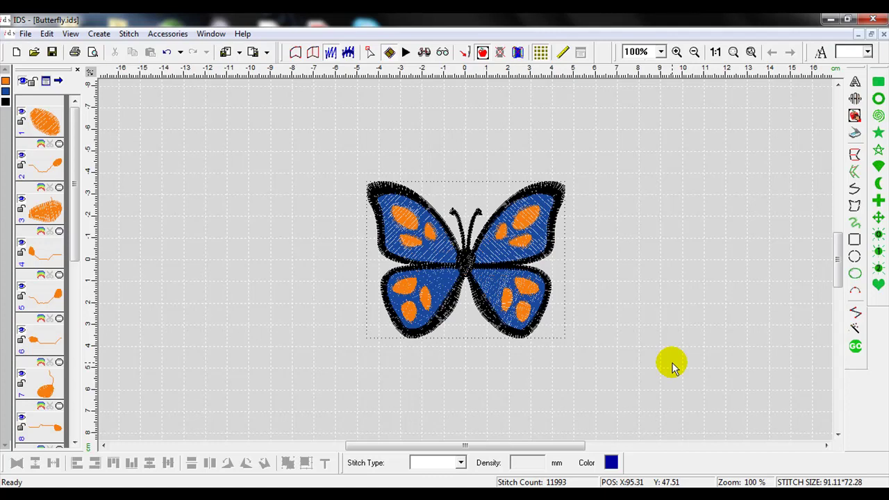
{"action": "left_click", "coordinate": [672, 363]}
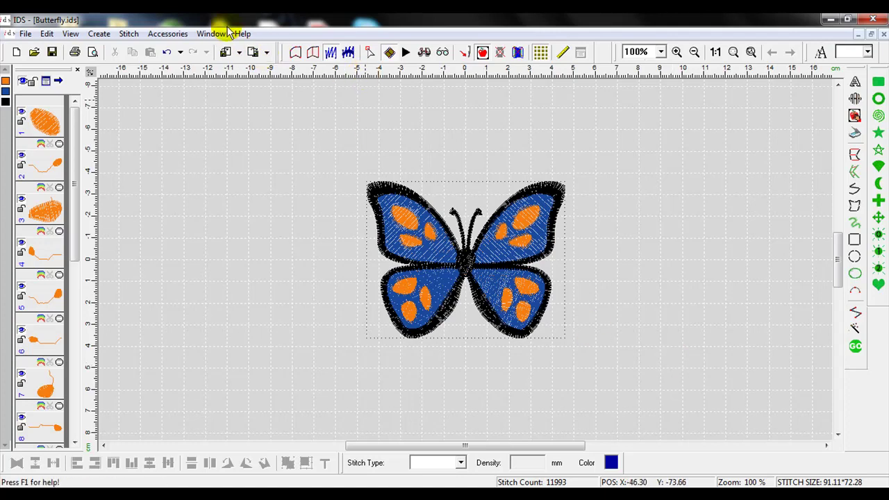
Step: Start an Export I of the butterfly design with Tajima (DST) as the machine format
{"action": "left_click", "coordinate": [268, 54]}
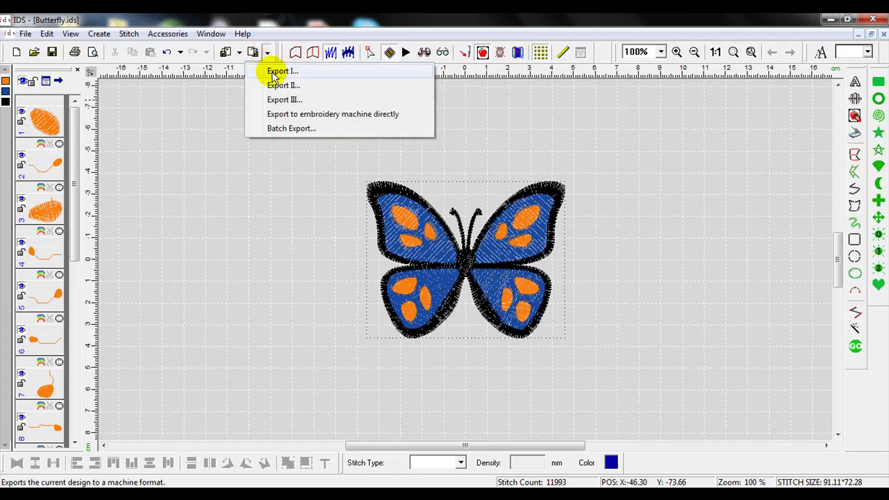
{"action": "left_click", "coordinate": [272, 74]}
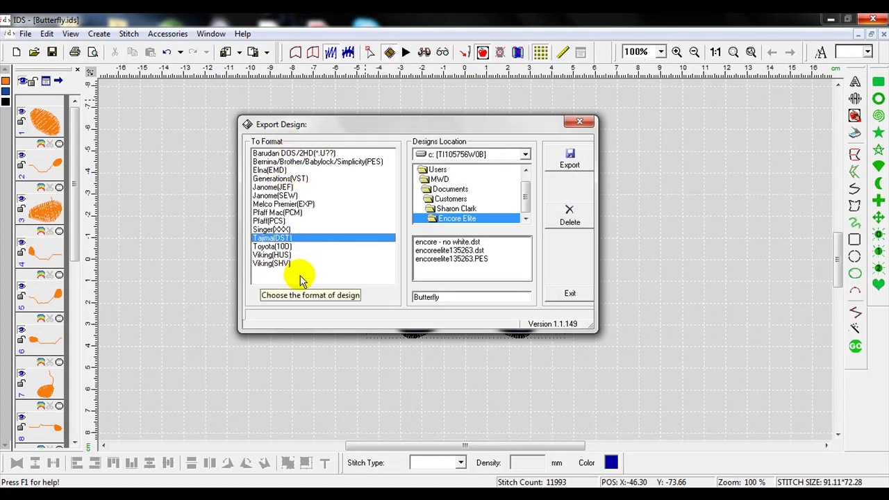
{"action": "left_click", "coordinate": [314, 239]}
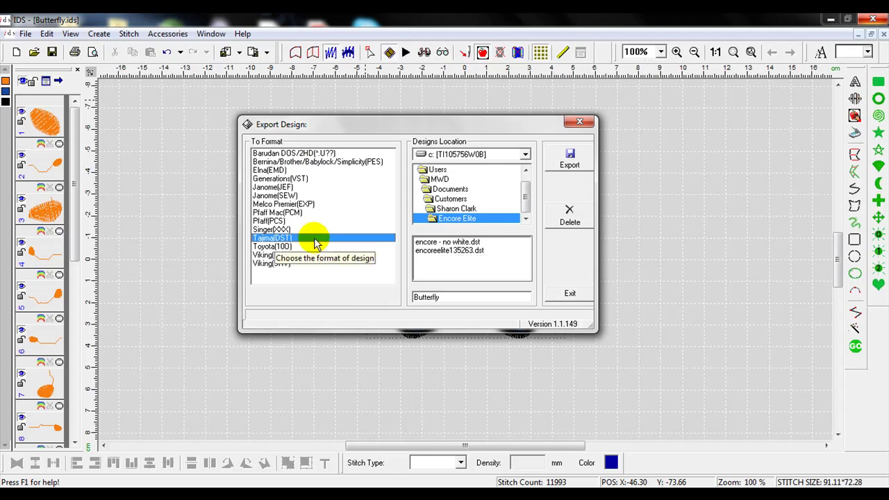
Step: Export the design under the name Butterfly to the folder C:\Users\MWD\Desktop
{"action": "left_click", "coordinate": [520, 155]}
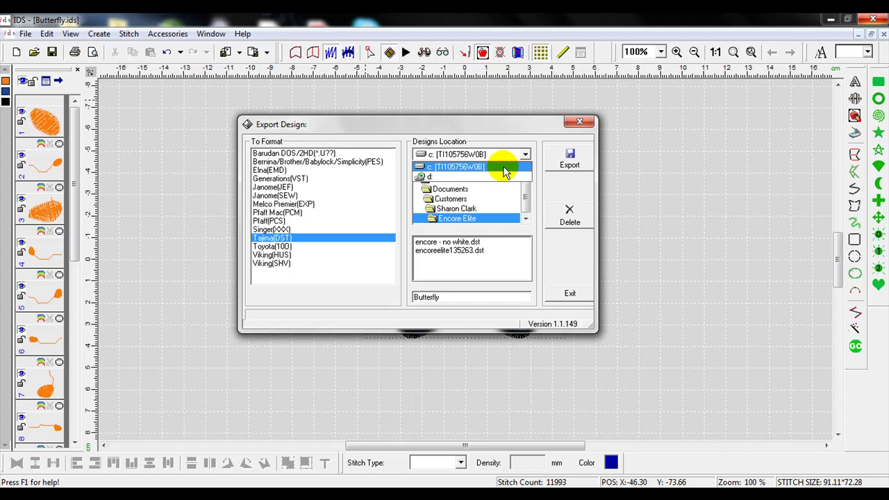
{"action": "left_click", "coordinate": [504, 168]}
{"action": "left_click_drag", "start_coordinate": [525, 195], "coordinate": [431, 171]}
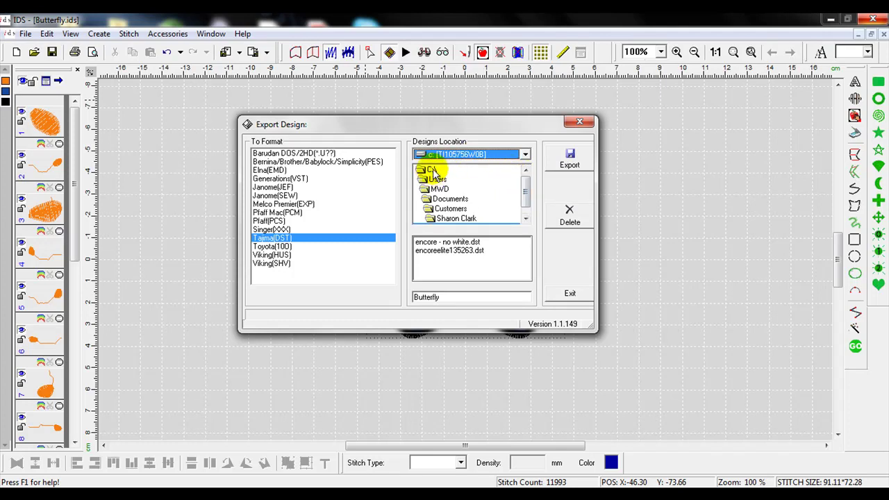
{"action": "double_click", "coordinate": [432, 170]}
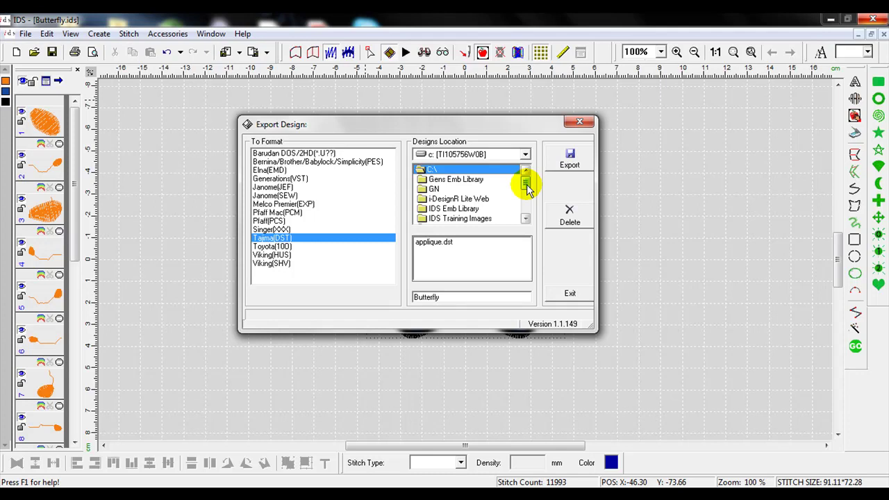
{"action": "left_click_drag", "start_coordinate": [526, 187], "coordinate": [526, 204]}
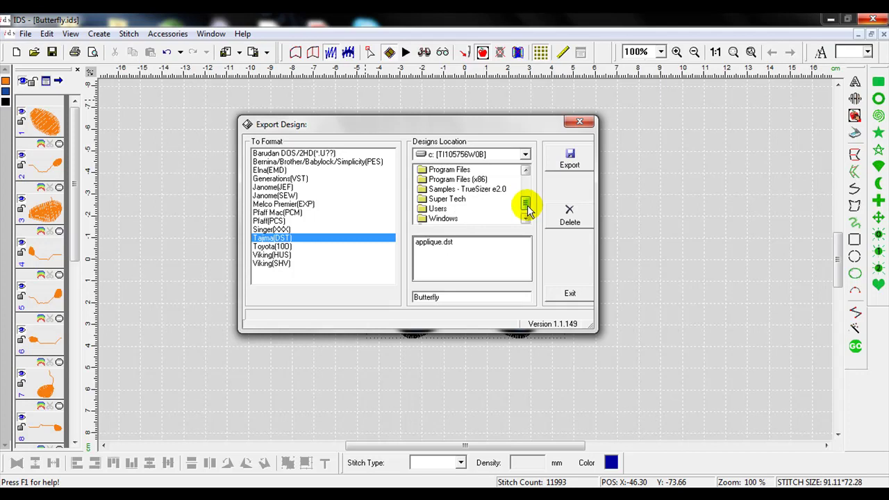
{"action": "double_click", "coordinate": [438, 209]}
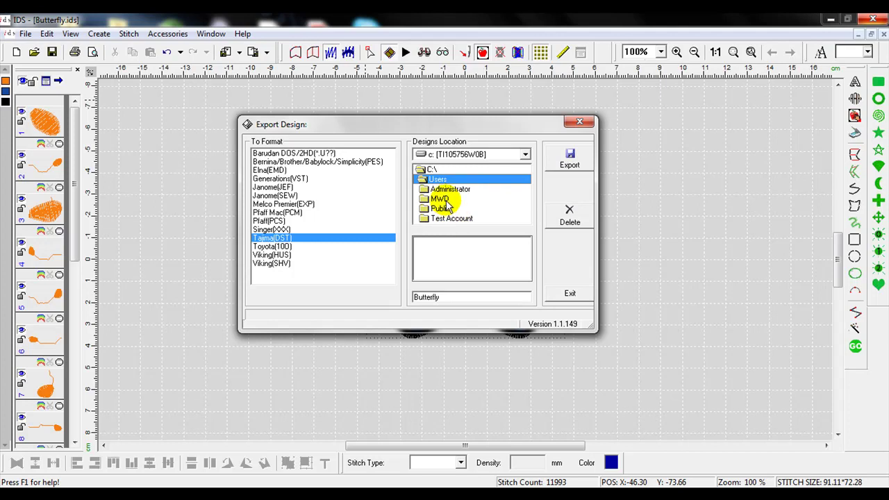
{"action": "left_click", "coordinate": [440, 199]}
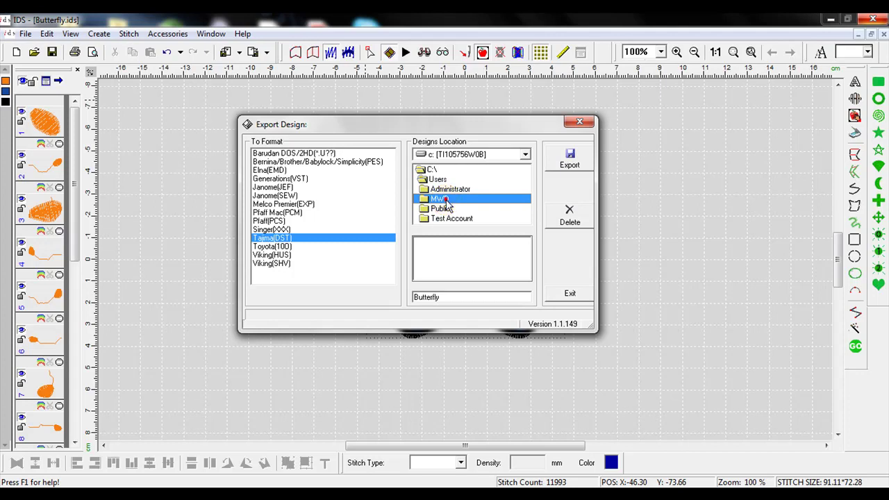
{"action": "double_click", "coordinate": [443, 200]}
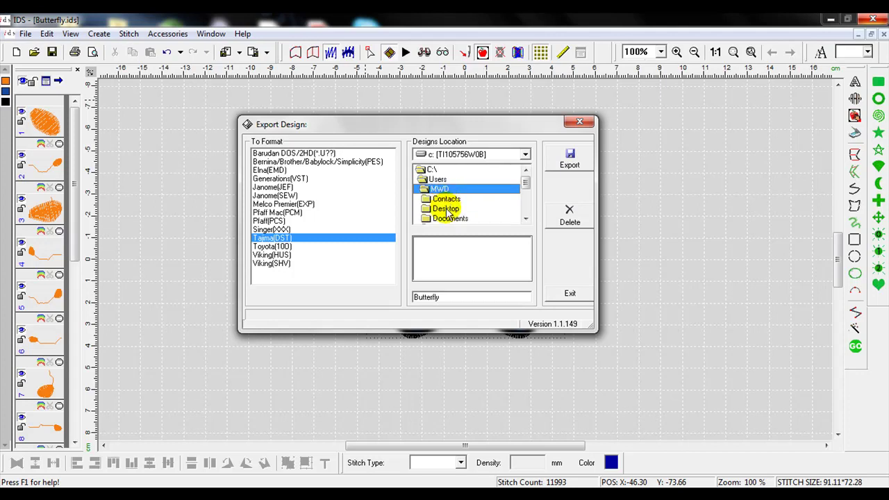
{"action": "left_click", "coordinate": [447, 210]}
{"action": "double_click", "coordinate": [446, 210]}
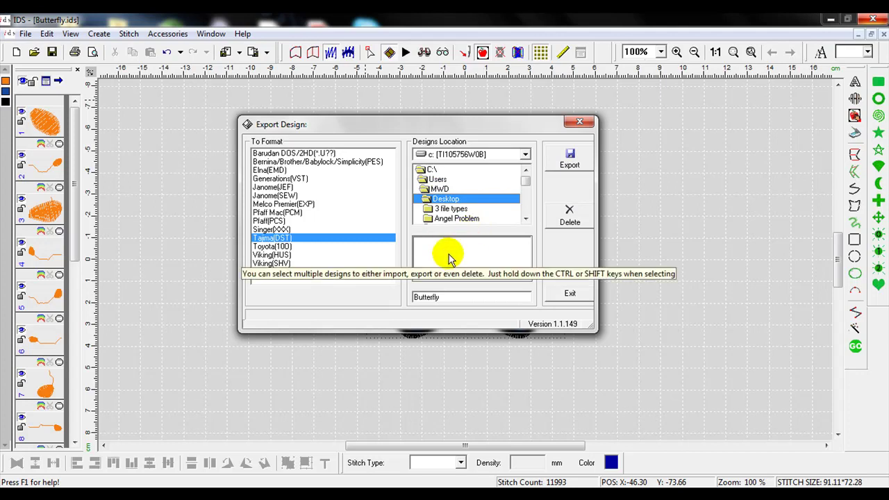
{"action": "left_click", "coordinate": [442, 297]}
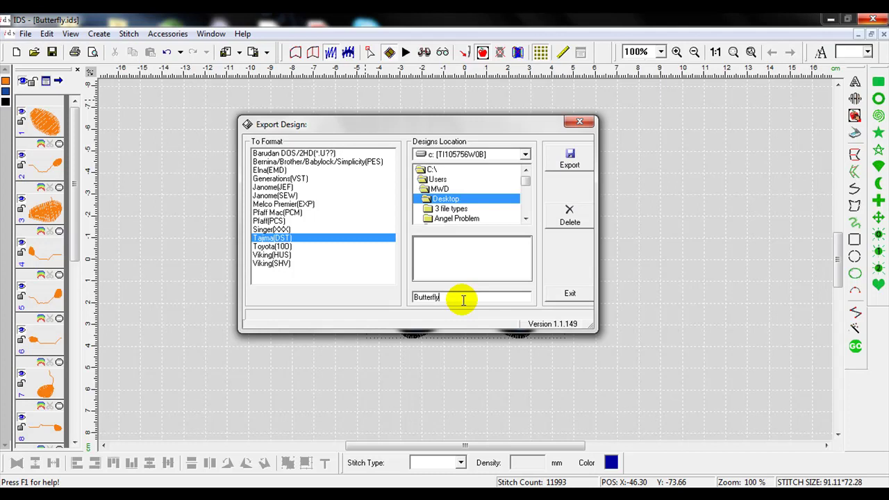
{"action": "left_click", "coordinate": [570, 159]}
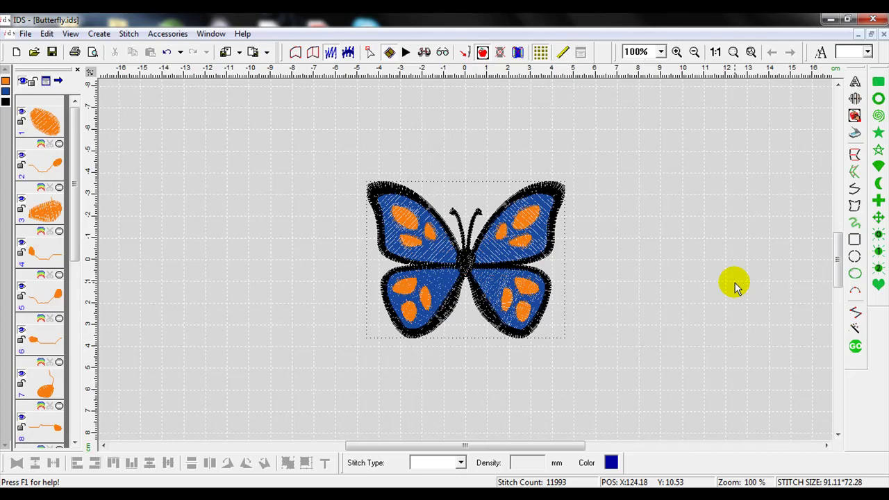
{"action": "left_click", "coordinate": [100, 34]}
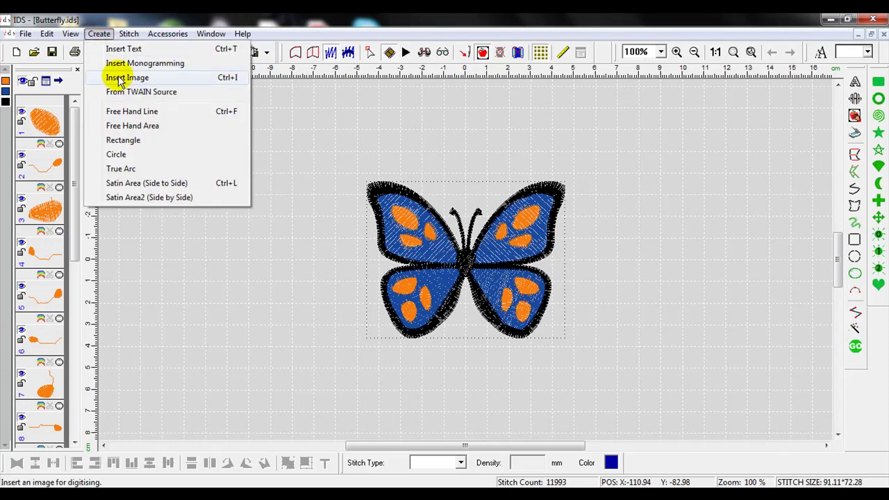
{"action": "left_click", "coordinate": [806, 155]}
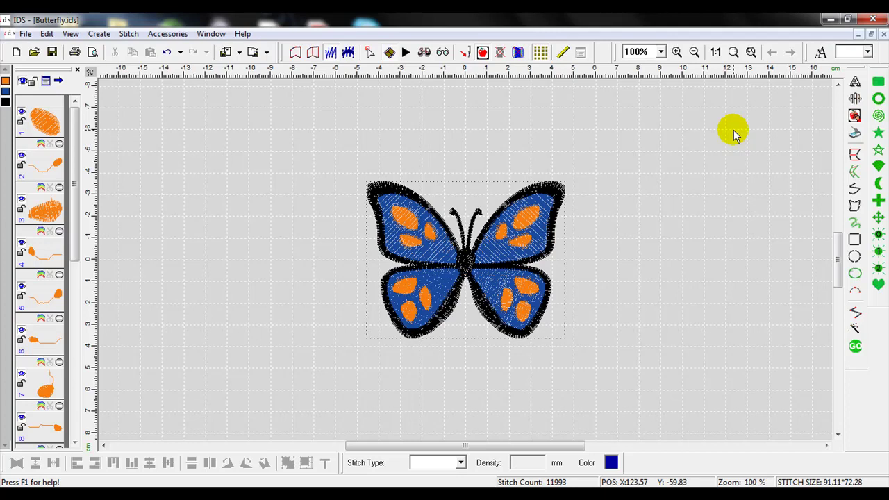
Step: Create a new blank design, and open the saved Butterfly.ids file from the Desktop
{"action": "left_click", "coordinate": [24, 36]}
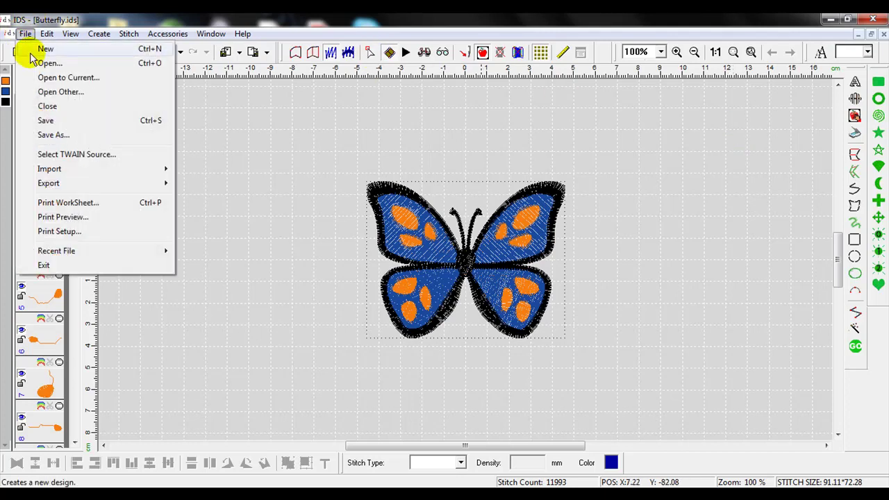
{"action": "left_click", "coordinate": [29, 49]}
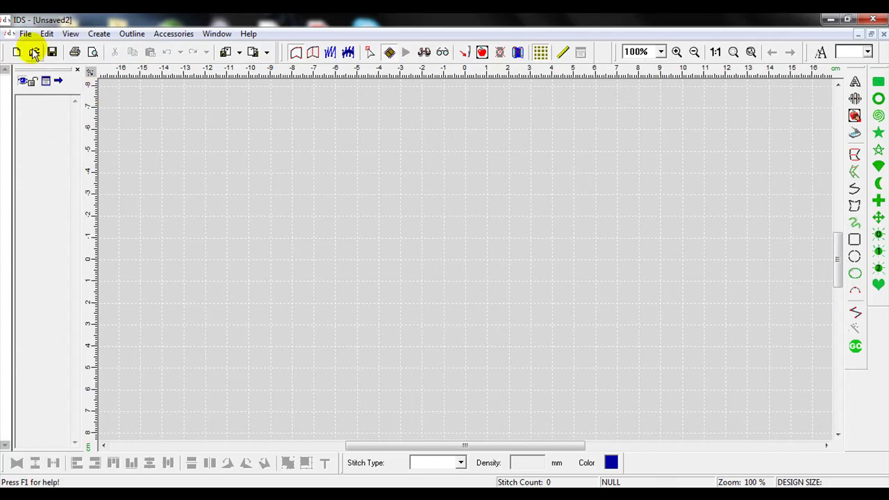
{"action": "left_click", "coordinate": [26, 34]}
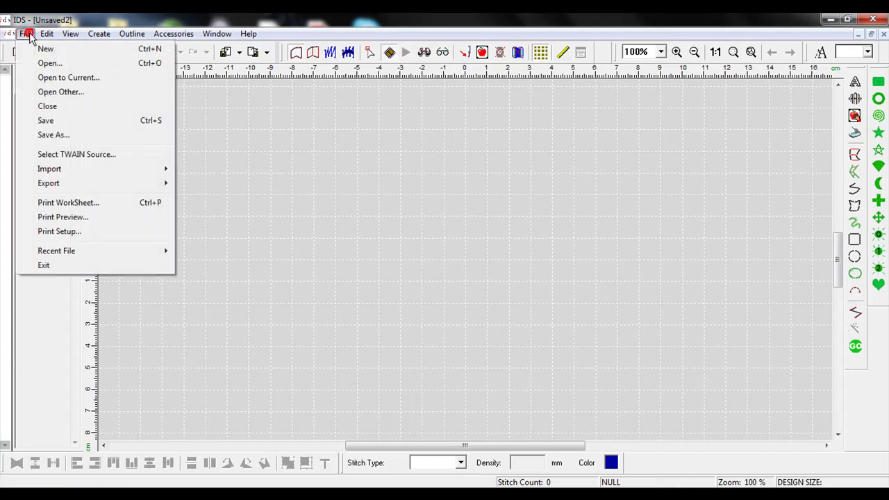
{"action": "left_click", "coordinate": [46, 63]}
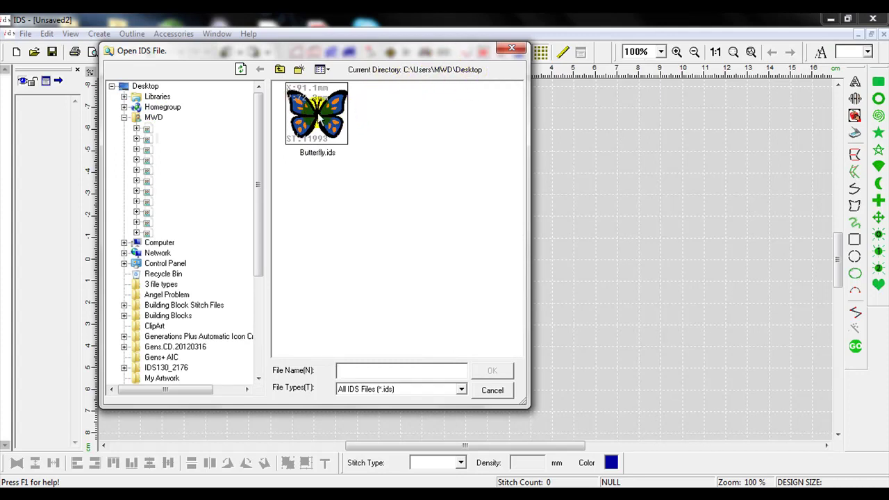
{"action": "left_click", "coordinate": [317, 112]}
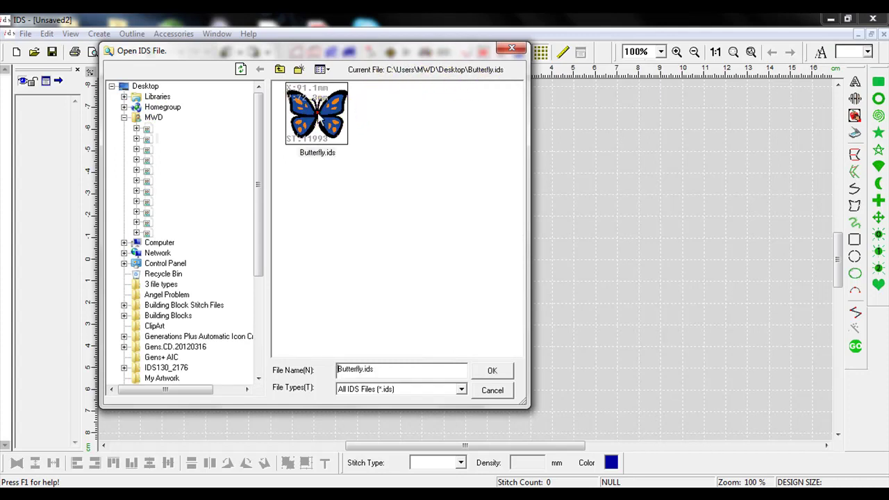
{"action": "left_click", "coordinate": [504, 371]}
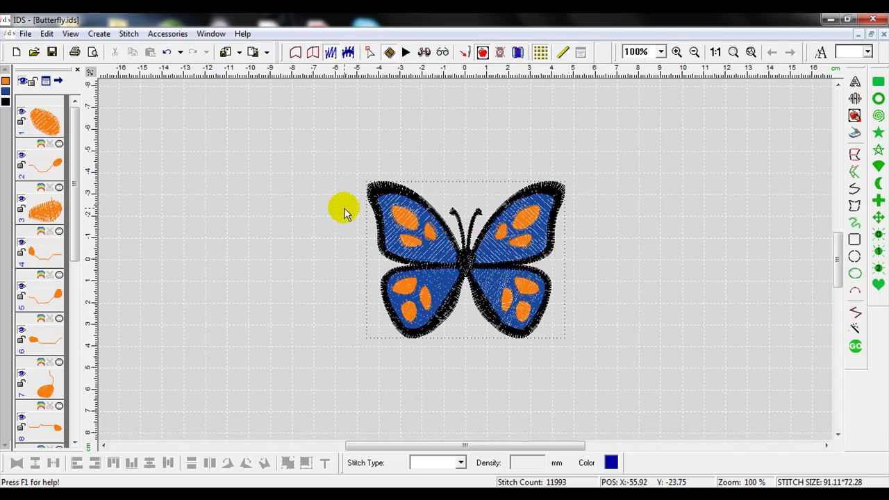
Step: Create another blank design and bring Butterfly.DST from the Desktop into it using Import I with the Tajima(DST) format
{"action": "left_click", "coordinate": [25, 34]}
{"action": "left_click", "coordinate": [28, 52]}
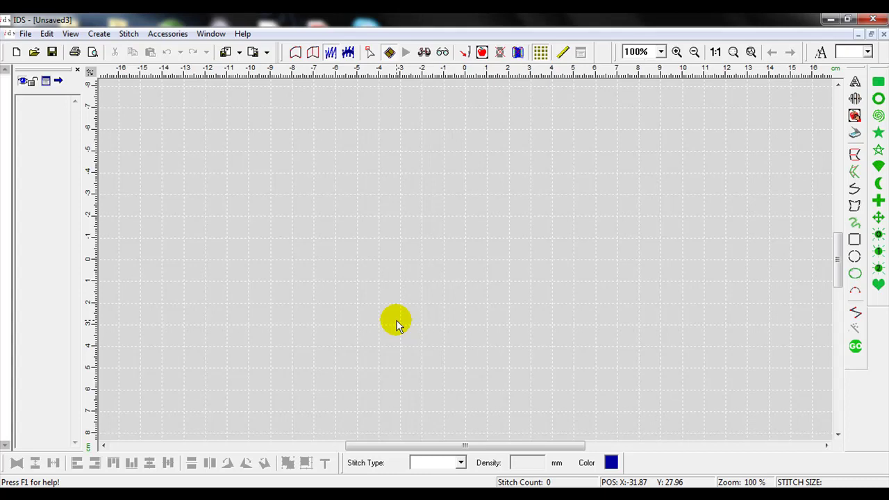
{"action": "left_click", "coordinate": [239, 56]}
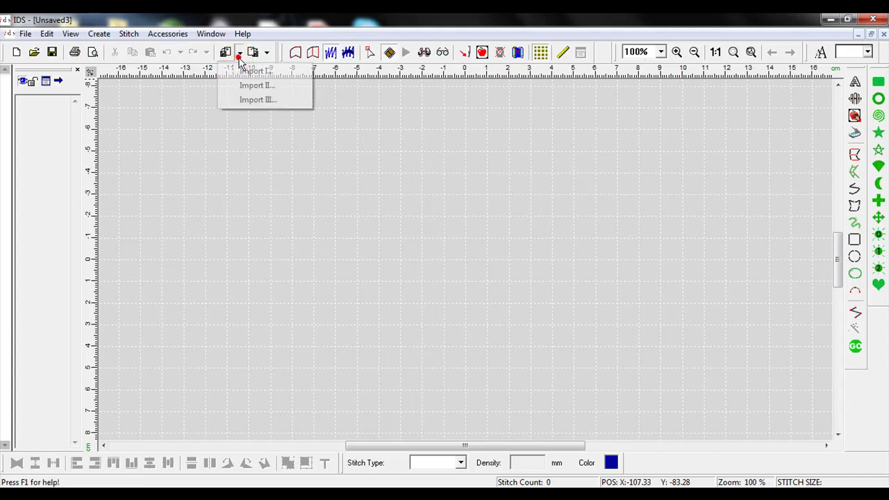
{"action": "left_click", "coordinate": [245, 72]}
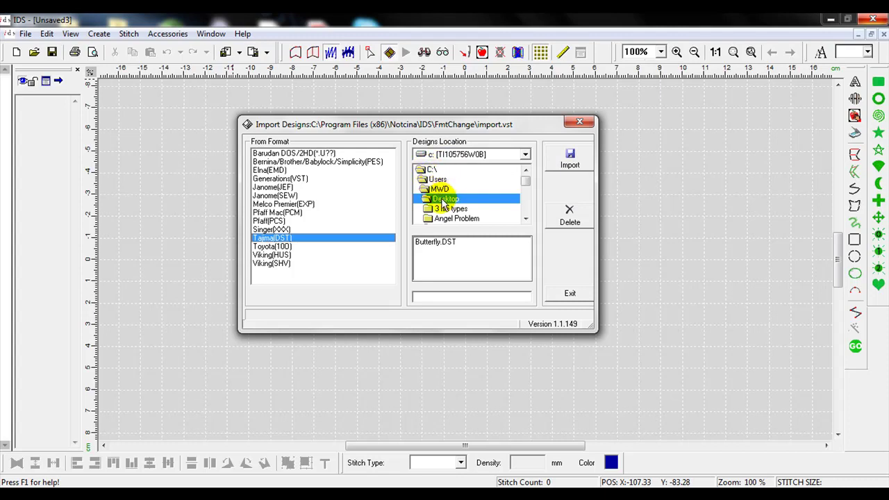
{"action": "left_click", "coordinate": [441, 243]}
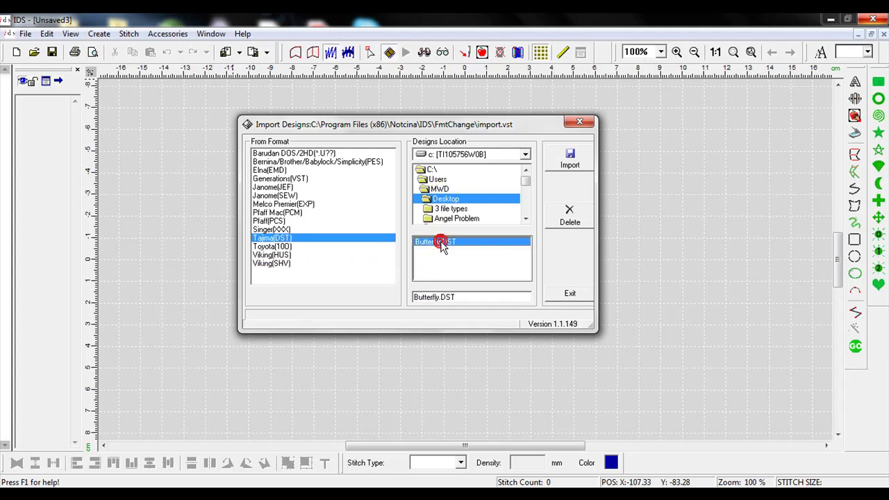
{"action": "left_click", "coordinate": [570, 161]}
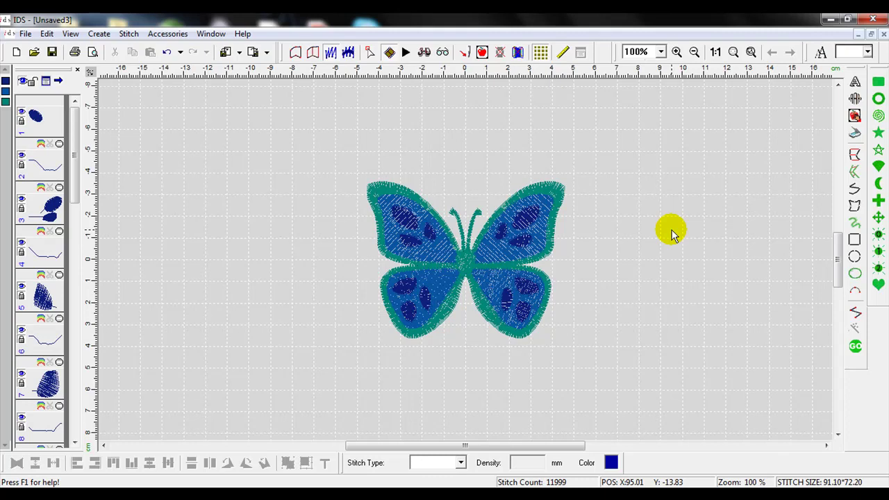
{"action": "left_click", "coordinate": [672, 230]}
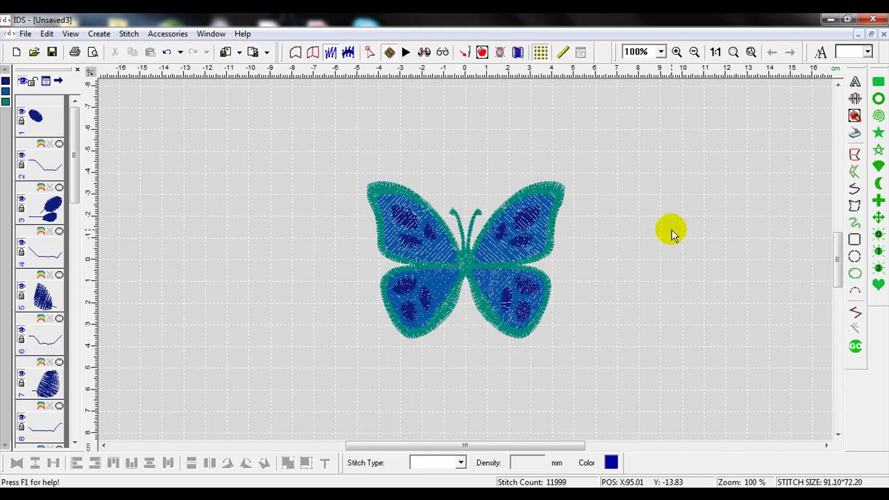